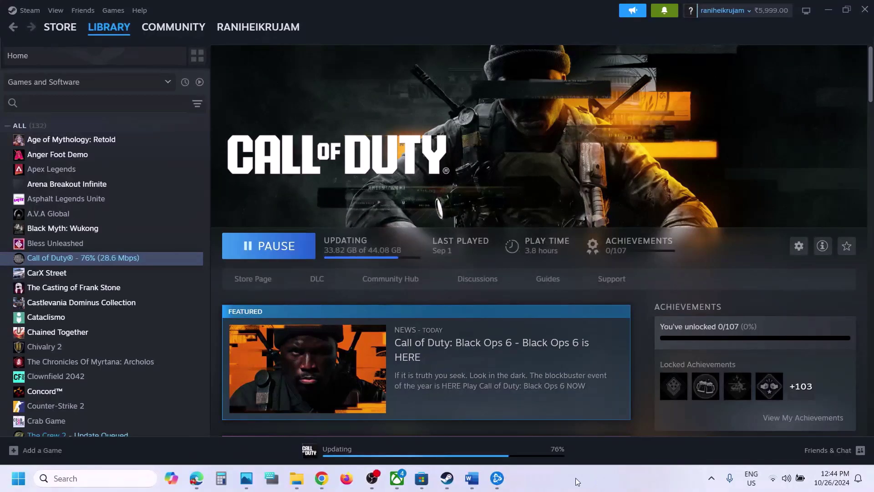
Switch from Steam's Call of Duty page to the Word document of fix steps.
left_click(473, 478)
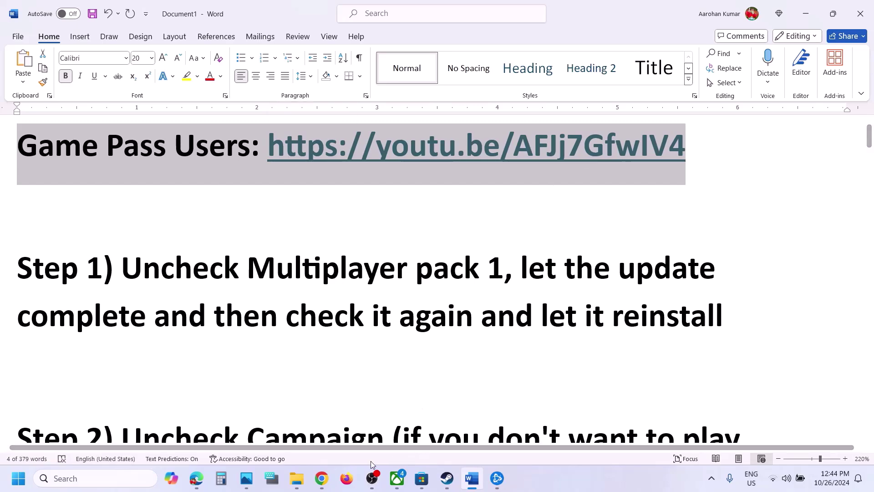
Check the Game Pass fix video, highlight Step 1 'Uncheck Multiplayer pack 1', and return to Steam.
left_click(322, 480)
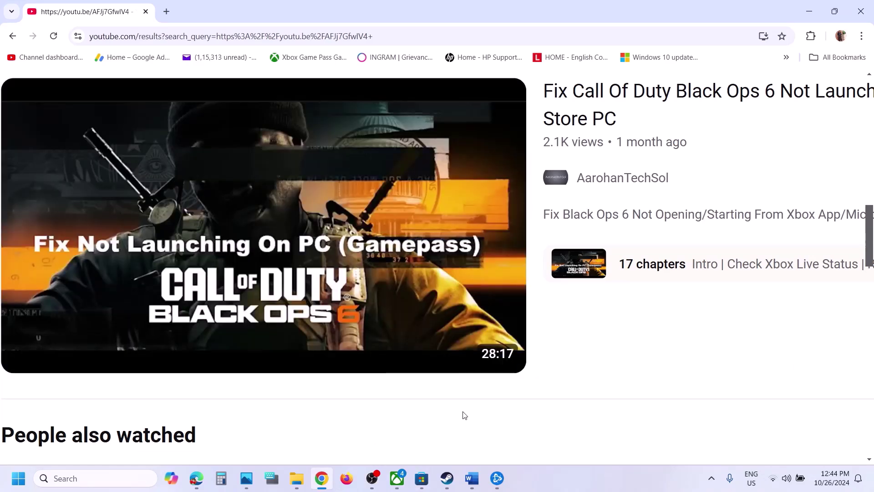
left_click(472, 478)
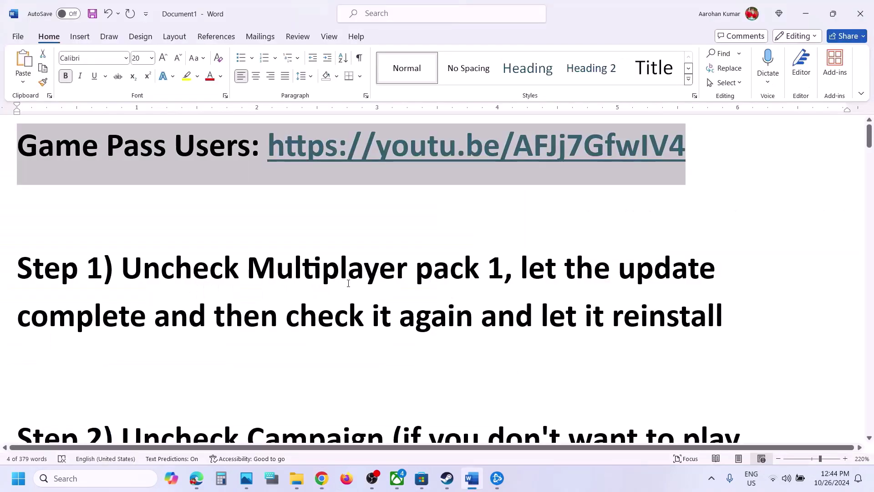
scroll(348, 283, "down", 2)
scroll(348, 284, "down", 1)
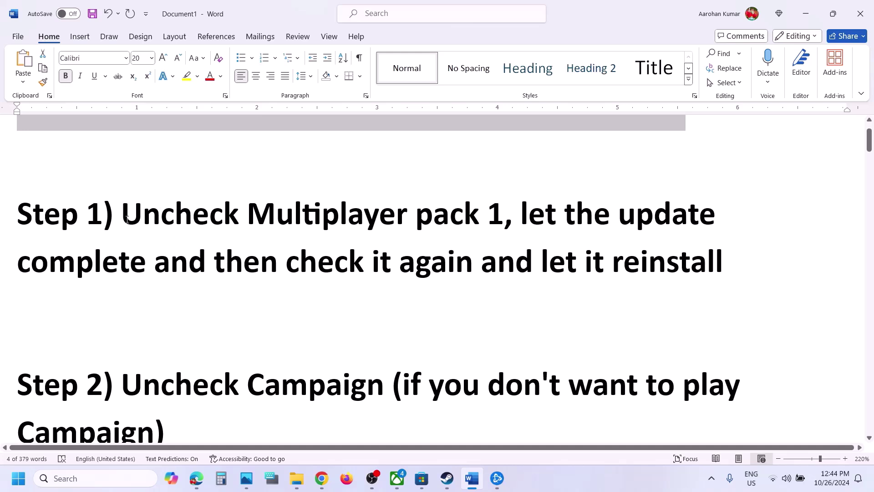
left_click_drag(122, 214, 504, 216)
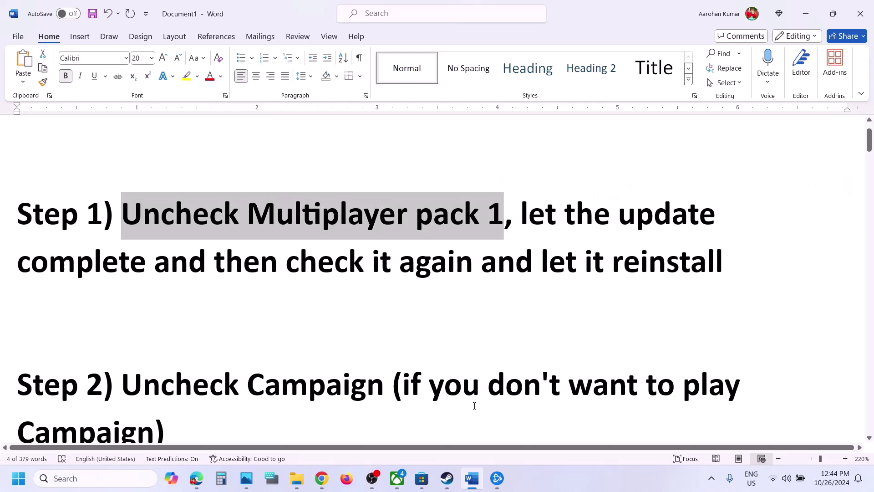
left_click(446, 478)
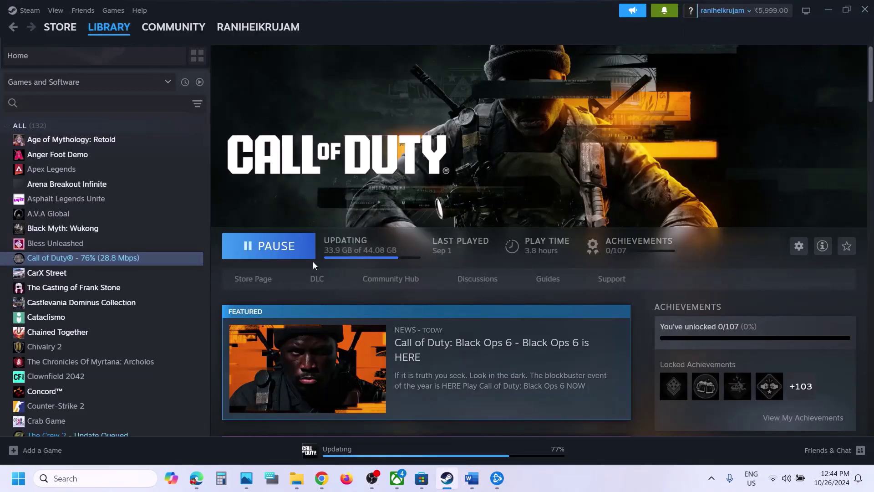
In Call of Duty's DLC list, enable Black Ops 6 - Campaign and disable Multiplayer Pack 1.
scroll(769, 316, "down", 2)
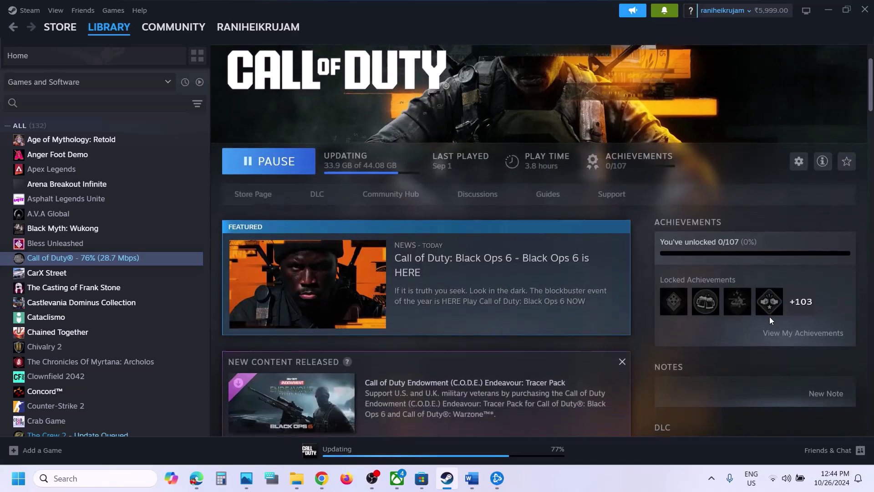
scroll(701, 307, "down", 6)
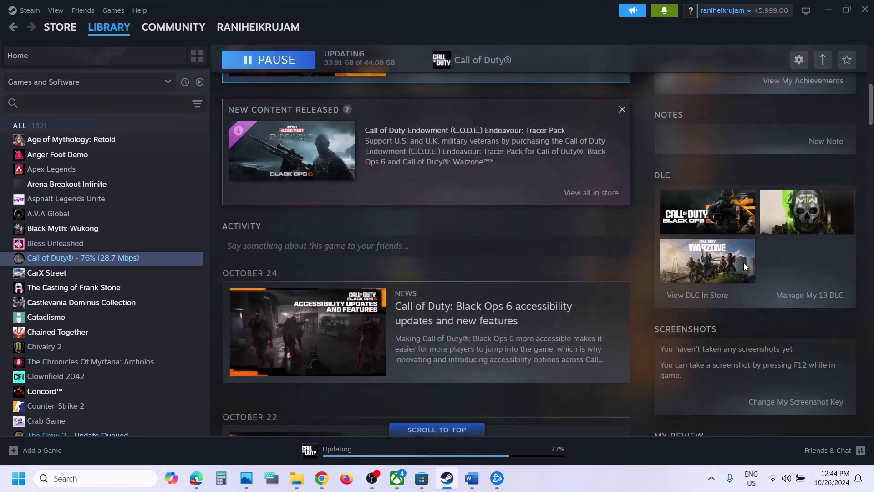
left_click(810, 295)
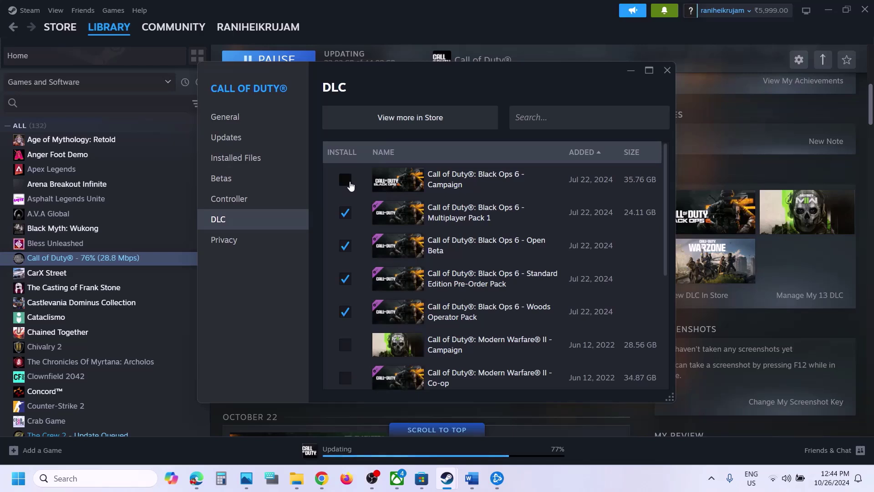
left_click(345, 180)
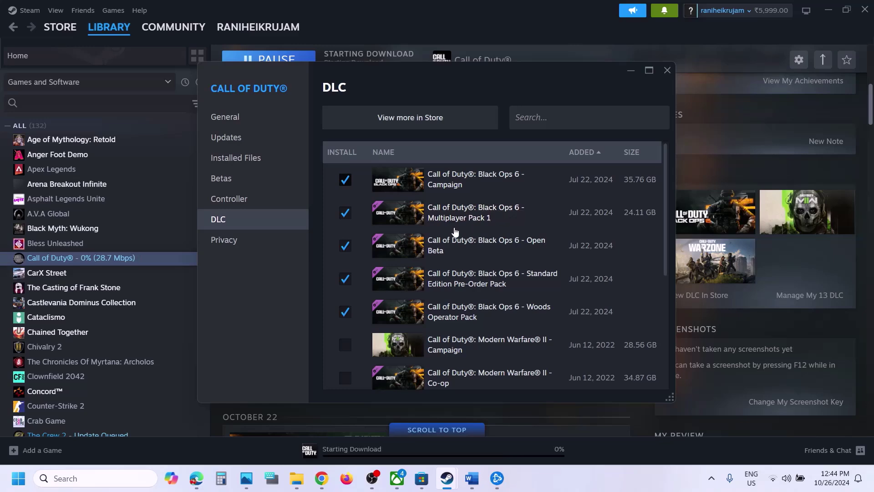
left_click(345, 214)
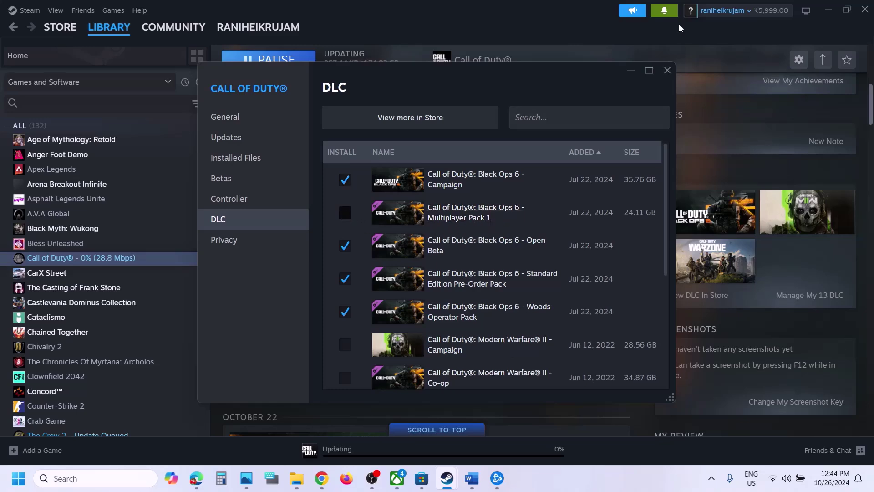
left_click(667, 70)
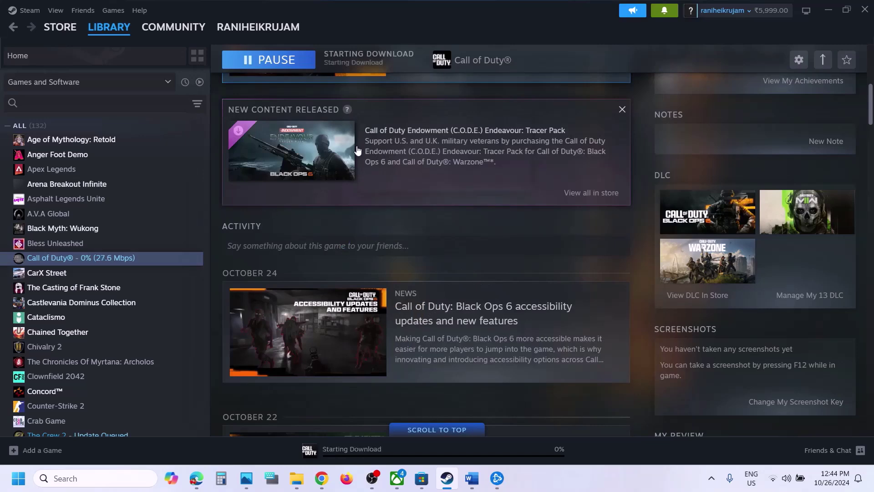
scroll(360, 147, "up", 5)
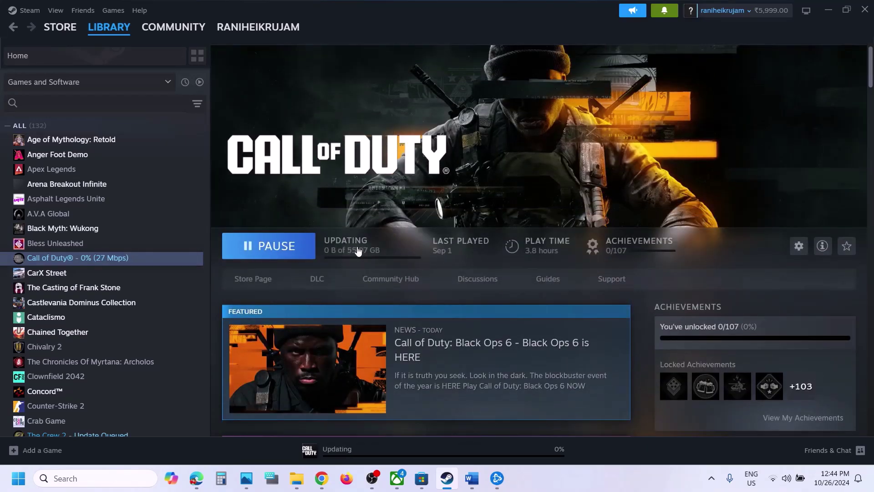
Re-tick Black Ops 6 - Multiplayer Pack 1 in Call of Duty's DLC list so it reinstalls.
right_click(139, 259)
left_click(175, 346)
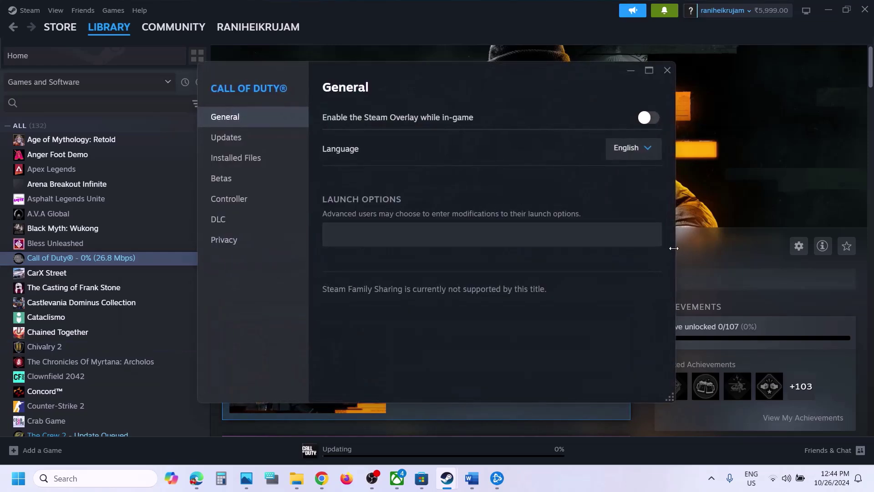
left_click(666, 70)
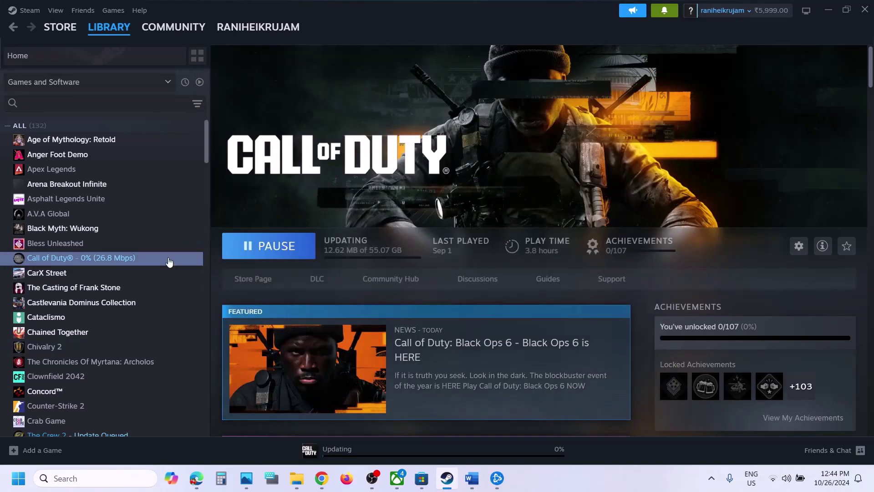
scroll(725, 368, "down", 7)
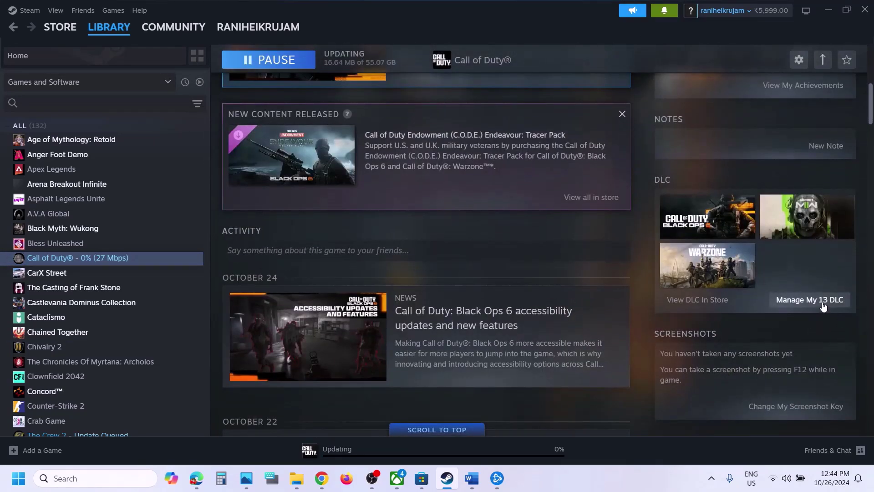
left_click(810, 299)
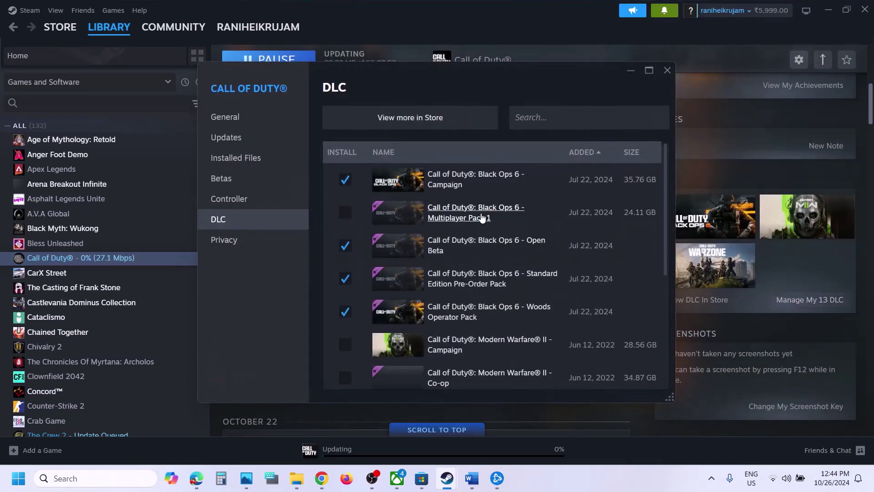
left_click(343, 219)
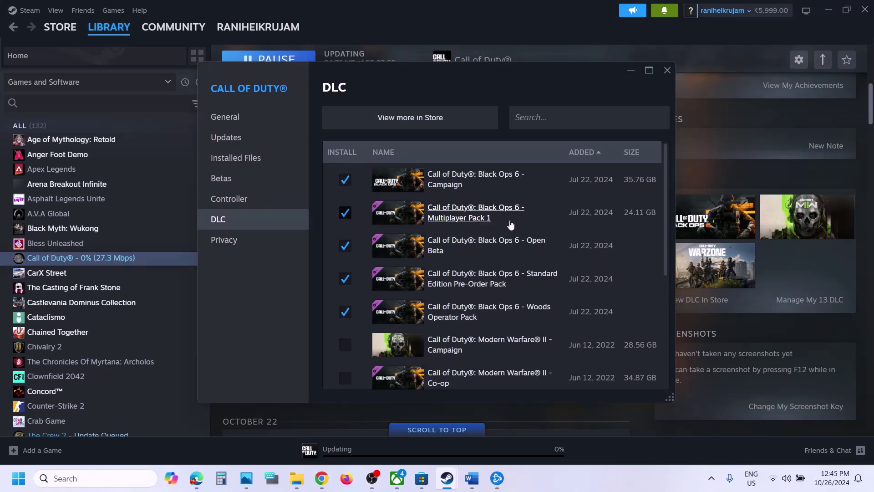
left_click(667, 70)
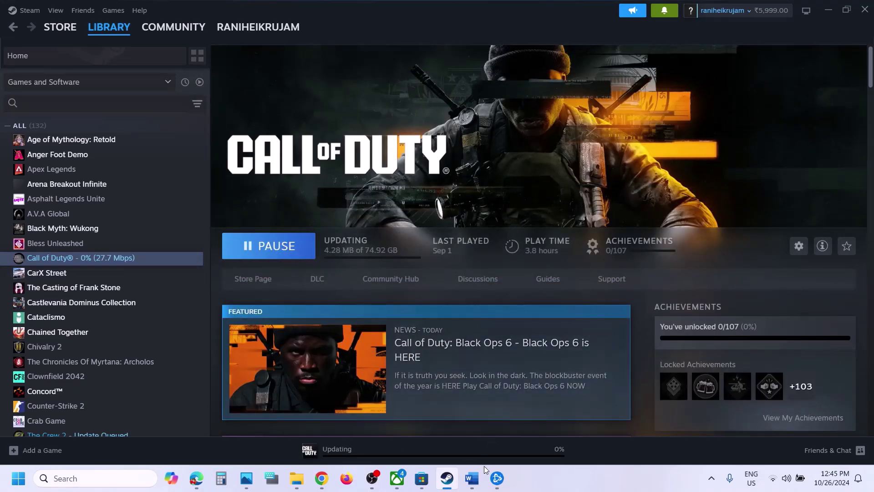
Highlight 'Uncheck Campaign' in Step 2 of the Word fix notes.
left_click(471, 478)
scroll(378, 305, "down", 3)
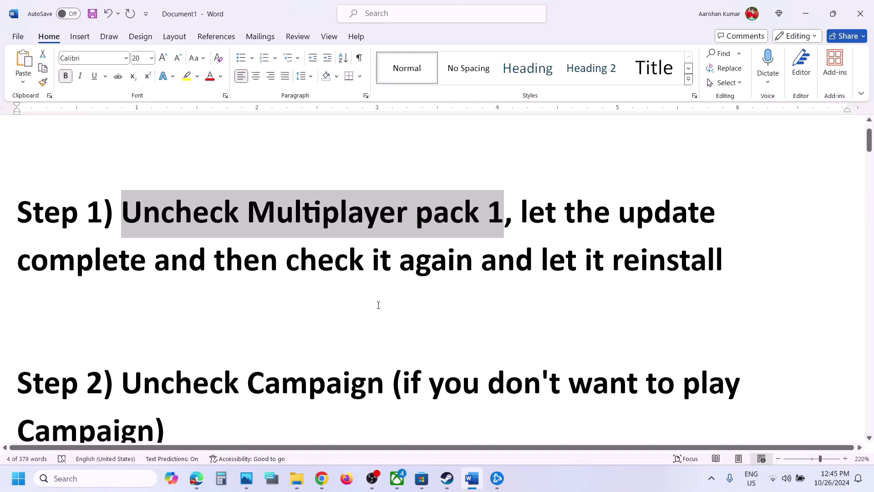
left_click(143, 301)
left_click_drag(211, 301, 384, 301)
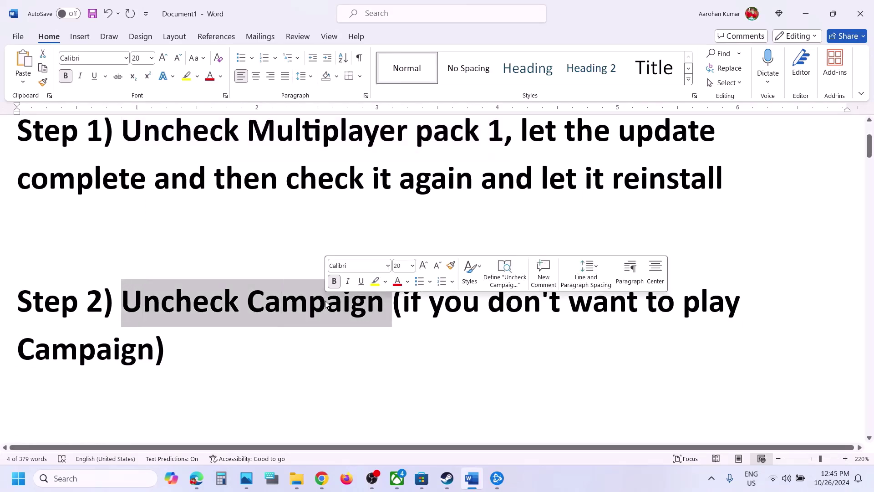
Back in Steam, open Call of Duty's DLC list from its Properties.
key("alt+Tab")
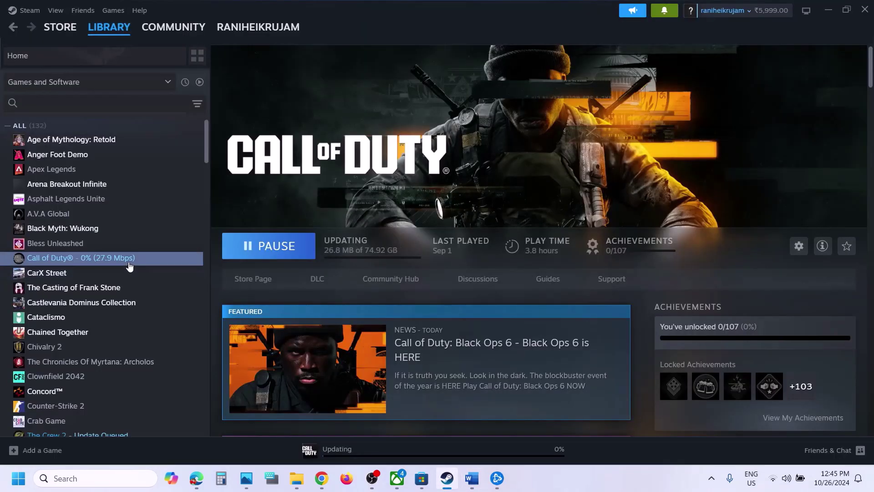
right_click(130, 262)
left_click(162, 351)
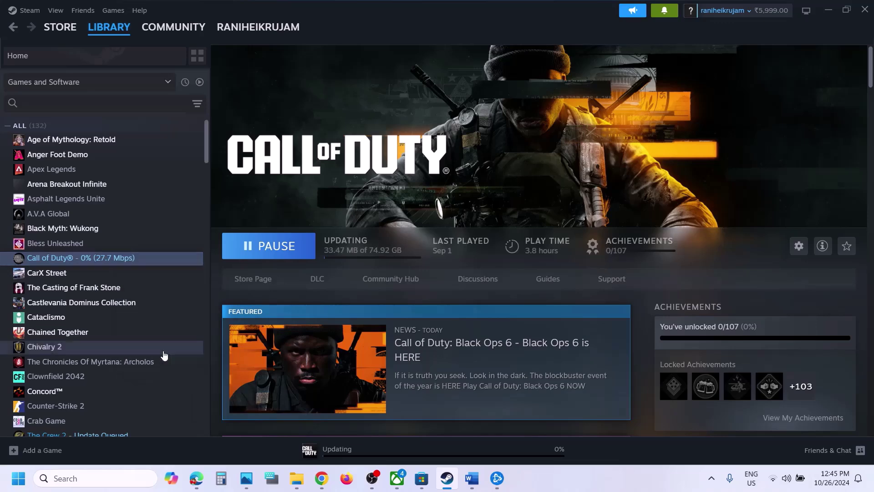
left_click(667, 70)
scroll(717, 260, "down", 6)
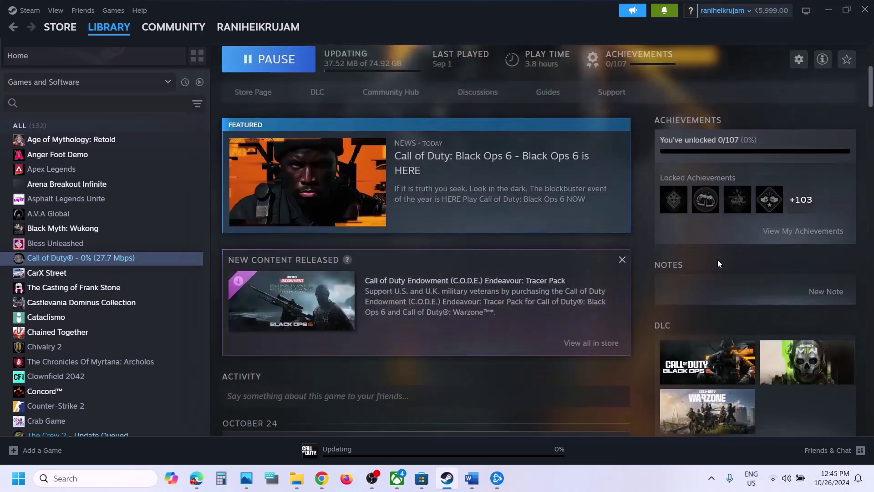
left_click(813, 308)
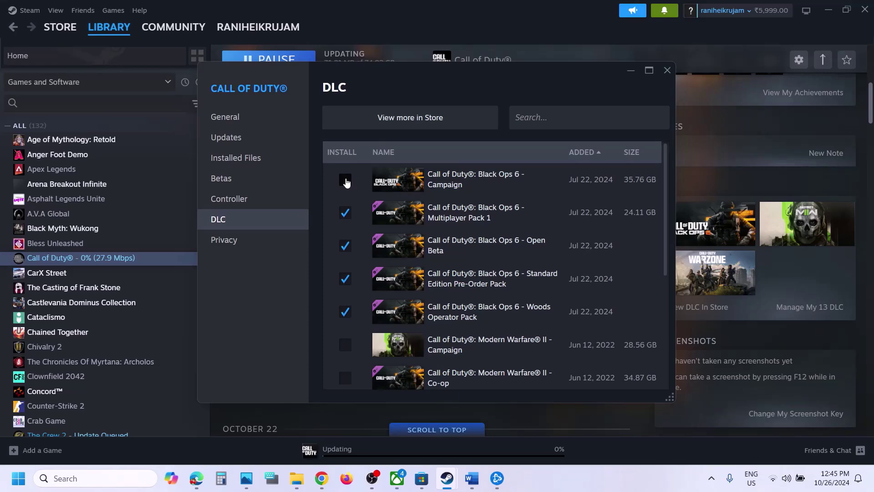
Highlight the Step 3 instruction in the Word fix notes.
left_click(472, 478)
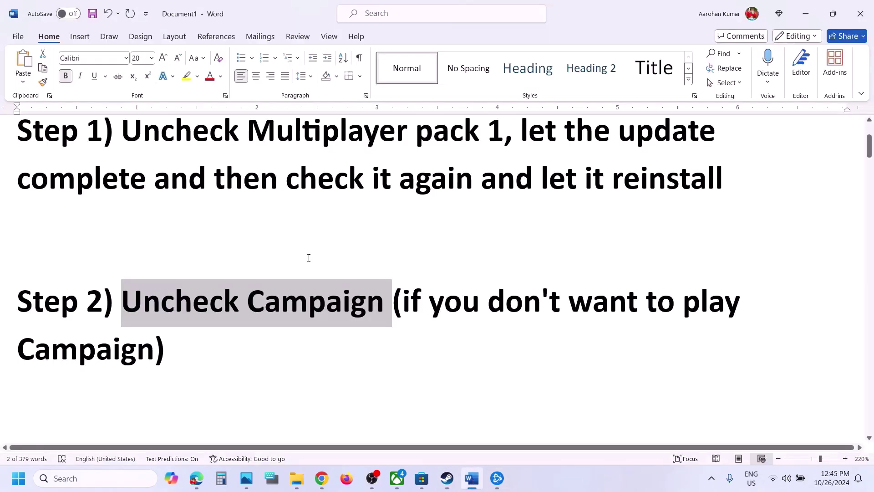
scroll(308, 257, "down", 3)
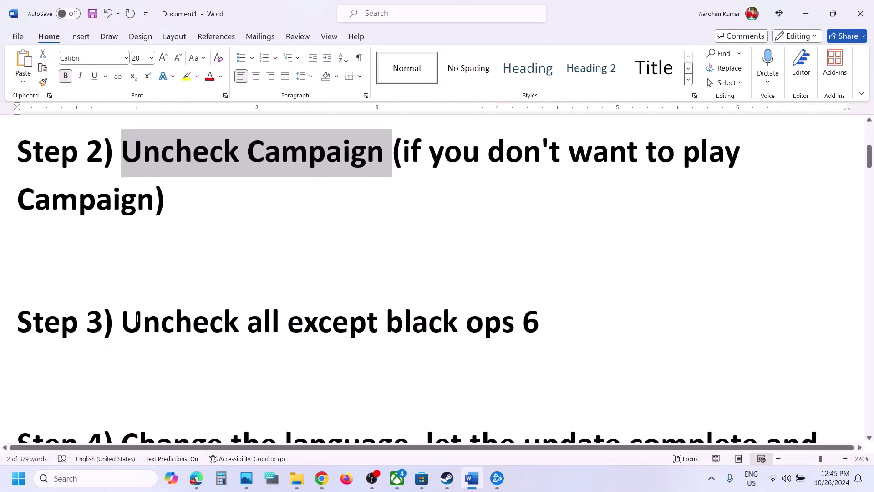
left_click_drag(138, 317, 560, 319)
Re-check Black Ops 6 - Campaign in the DLC list and close it, returning to the library page.
left_click(441, 489)
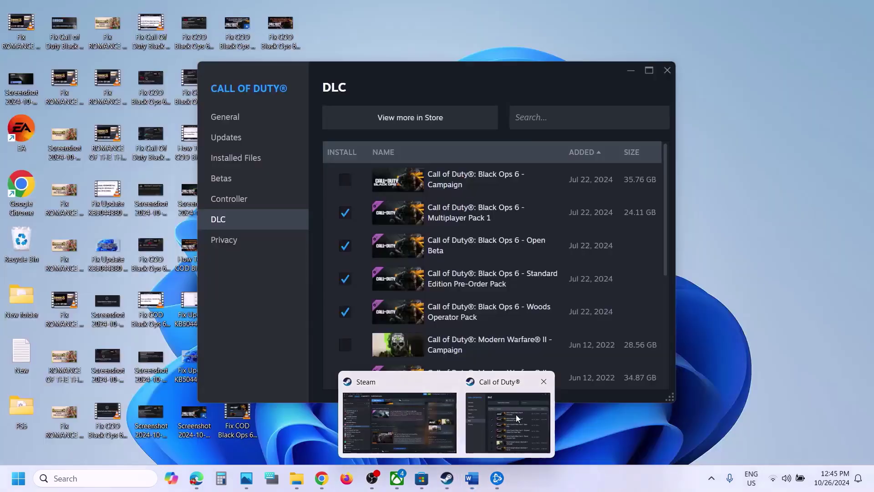
left_click(518, 419)
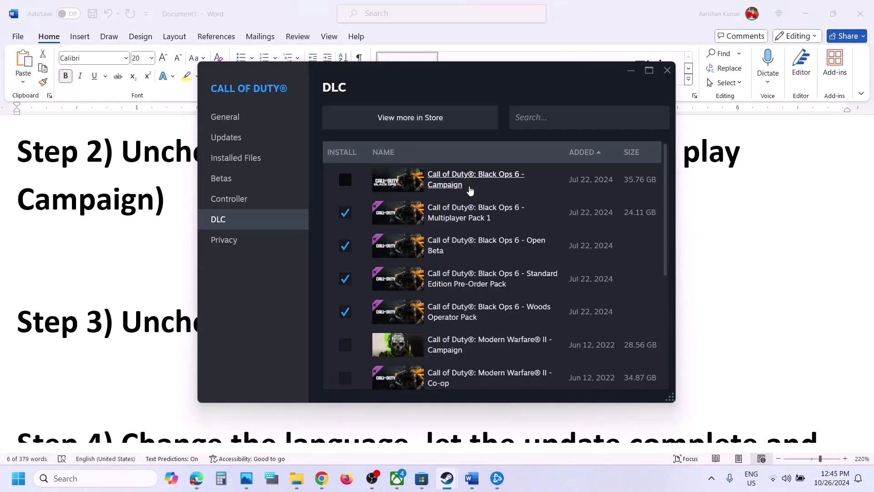
left_click(345, 180)
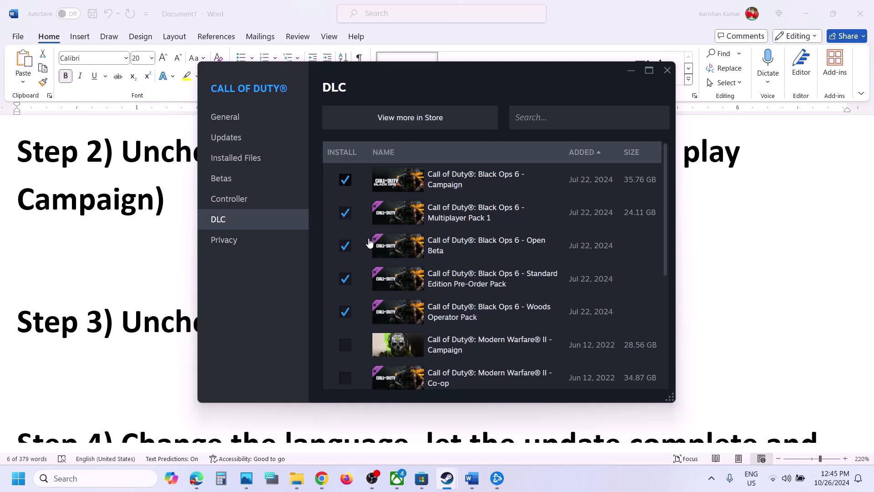
scroll(369, 242, "down", 3)
scroll(370, 242, "down", 3)
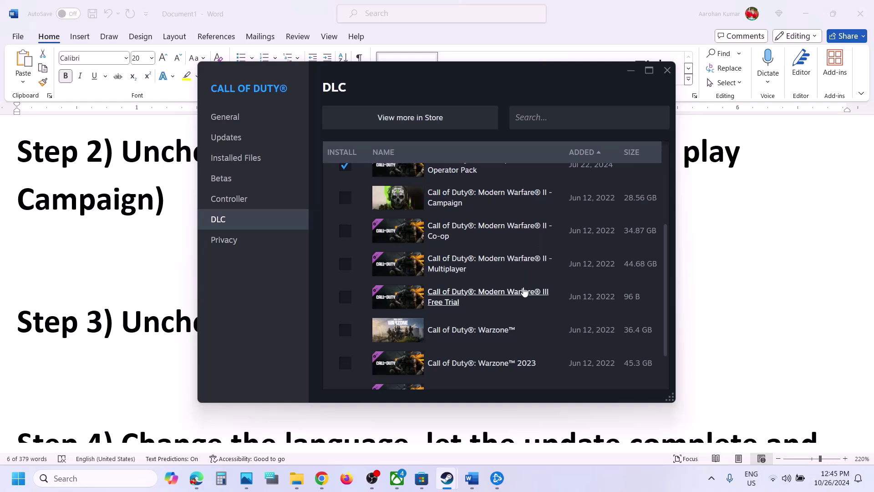
scroll(471, 289, "down", 2)
scroll(463, 198, "up", 2)
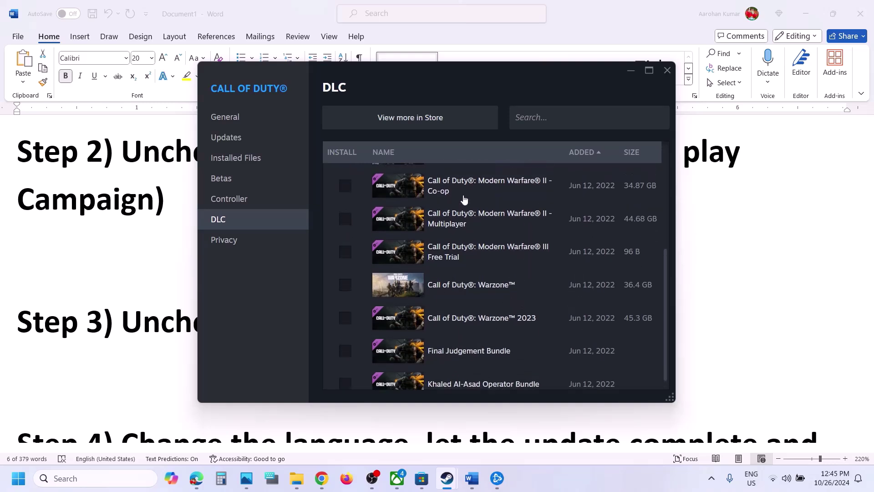
scroll(357, 346, "up", 5)
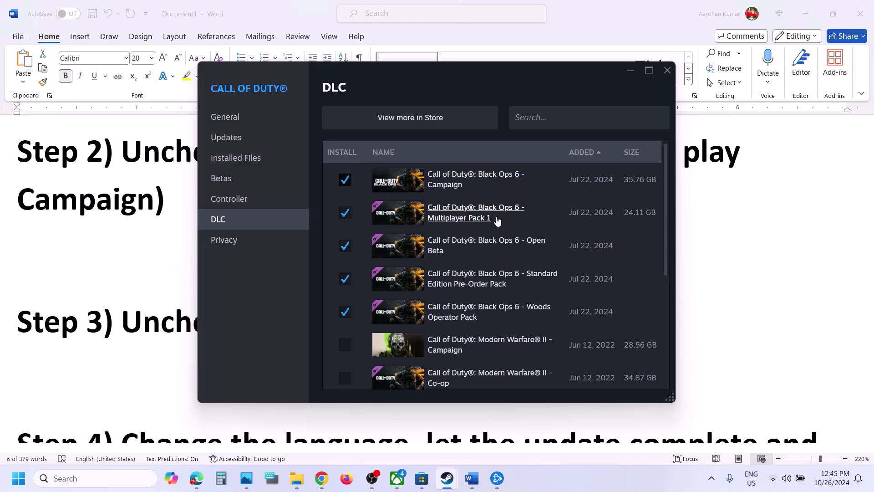
left_click(668, 70)
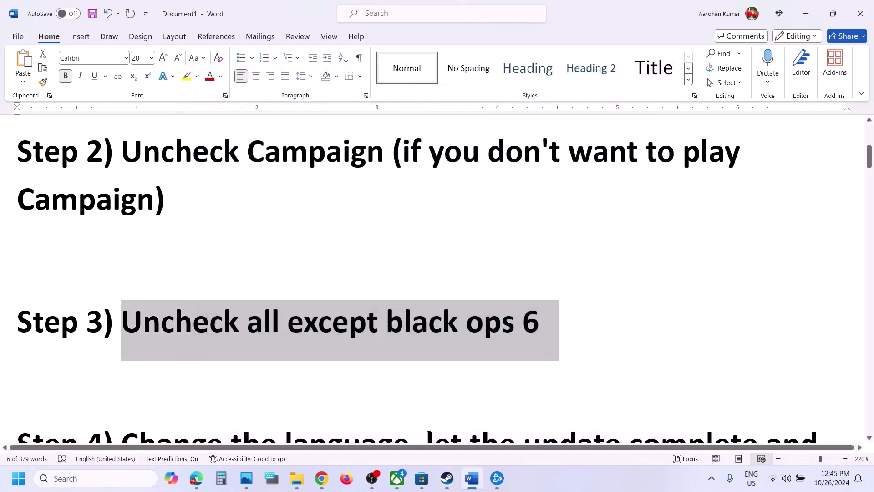
key("alt+Tab")
In Battle.net, go to Call of Duty's Game Settings and Modify Install to list content packages.
scroll(406, 304, "up", 5)
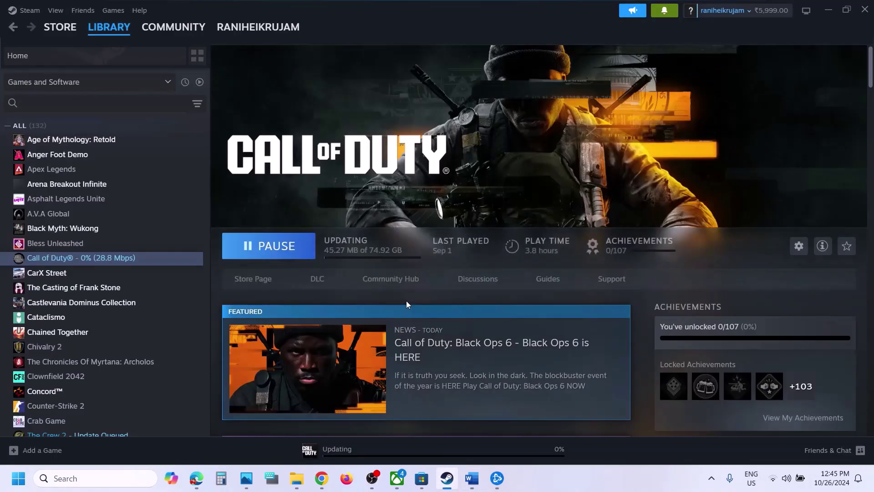
left_click(497, 478)
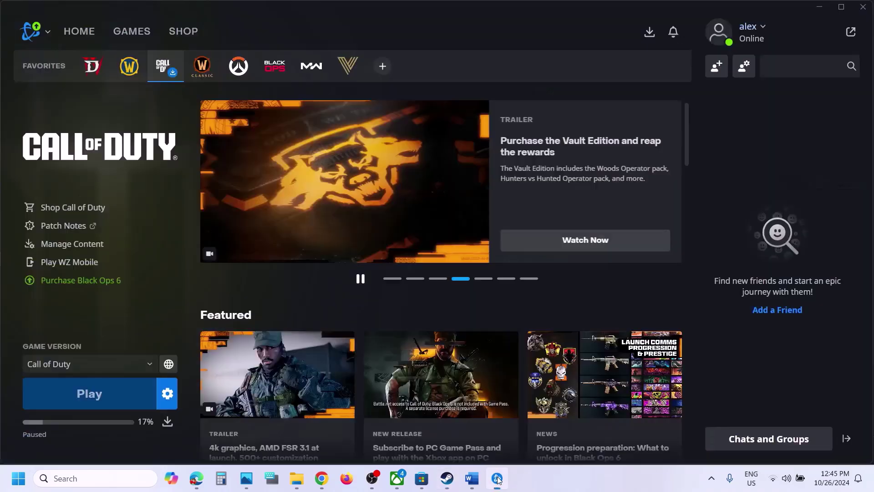
left_click(167, 394)
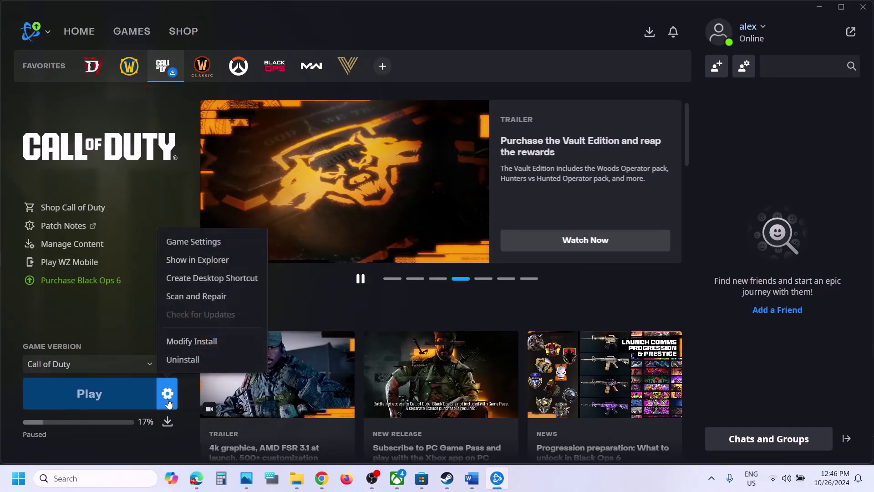
left_click(208, 242)
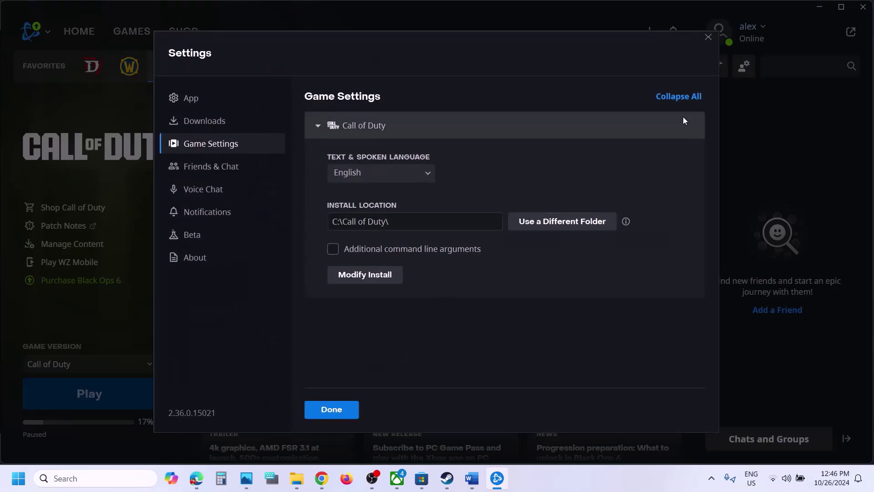
left_click(364, 272)
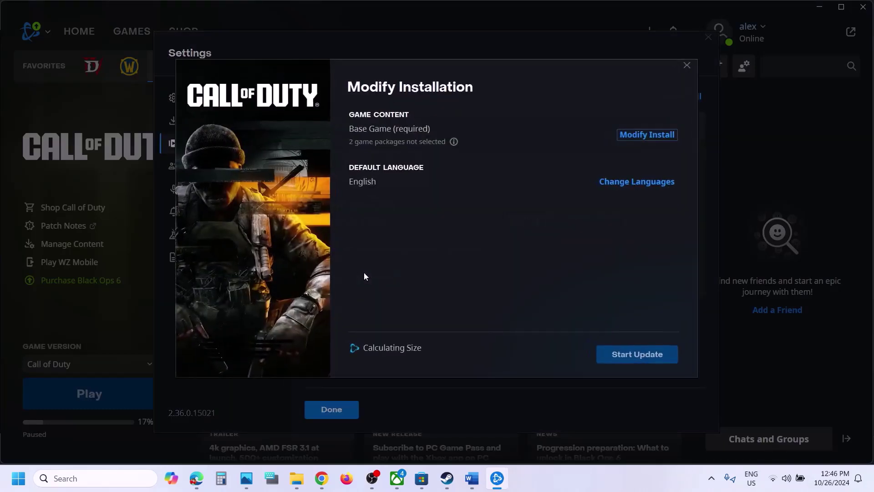
left_click(654, 139)
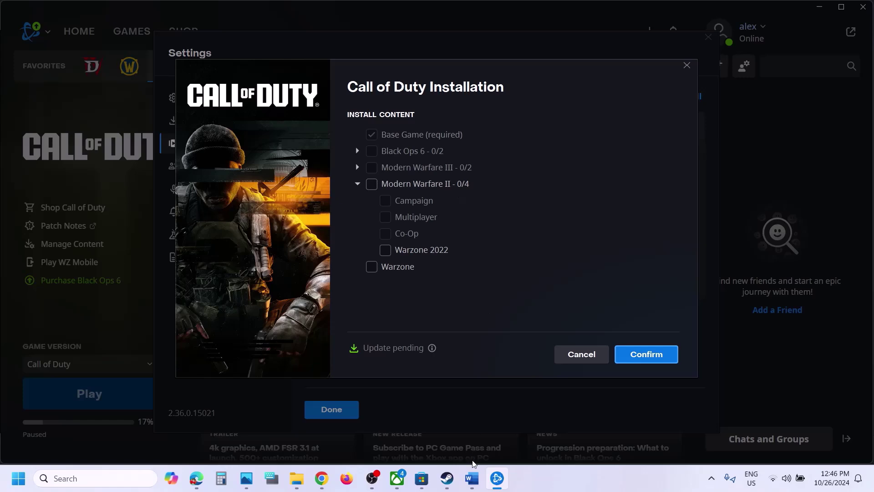
left_click(472, 478)
scroll(449, 251, "up", 5)
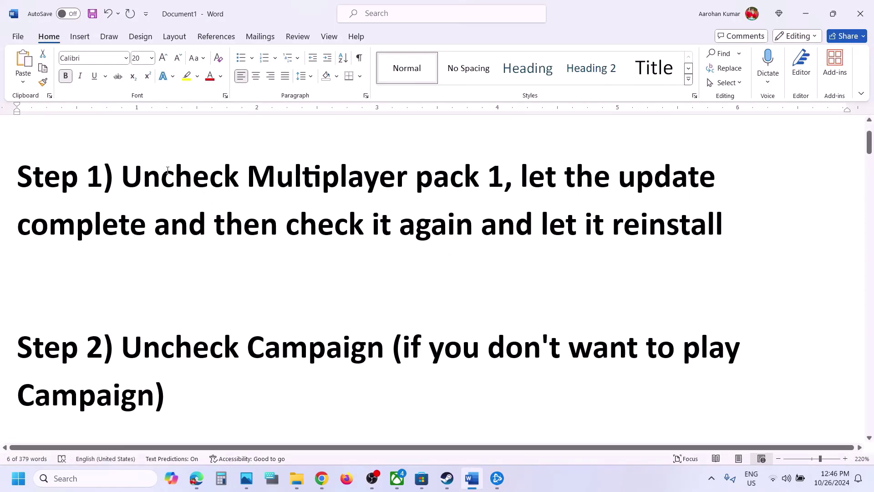
Review Steps 1-3 in the Word notes alongside the Battle.net installation dialog.
left_click_drag(121, 178, 482, 178)
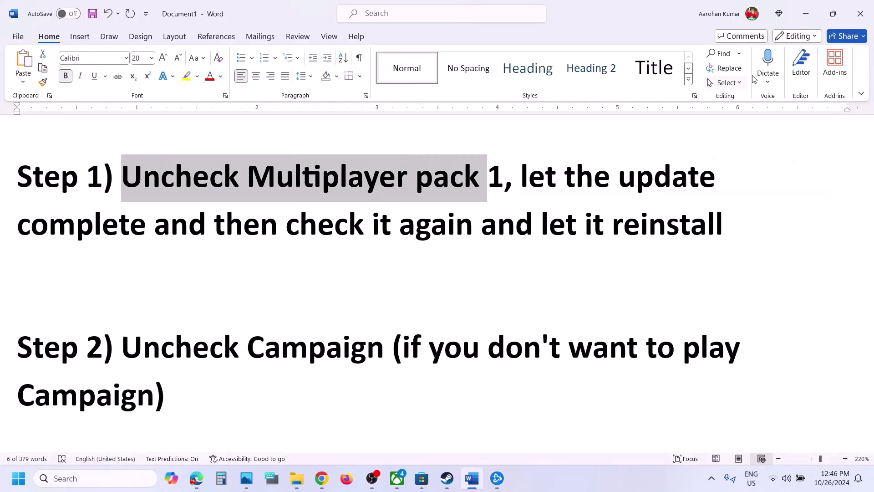
left_click(813, 18)
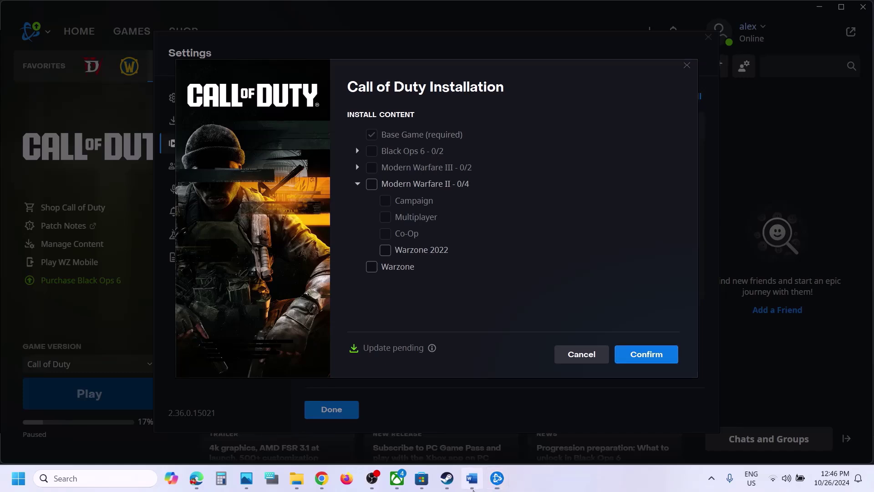
left_click(472, 478)
left_click_drag(300, 226, 723, 228)
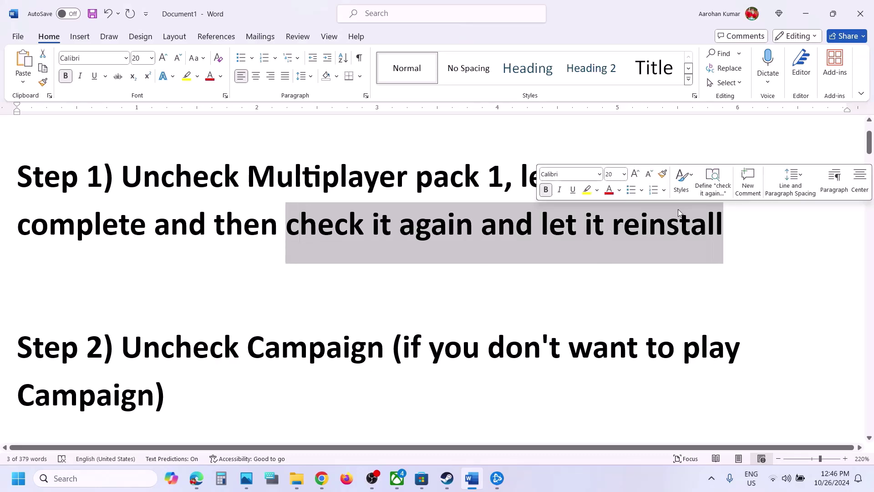
scroll(181, 274, "down", 2)
left_click_drag(150, 273, 388, 269)
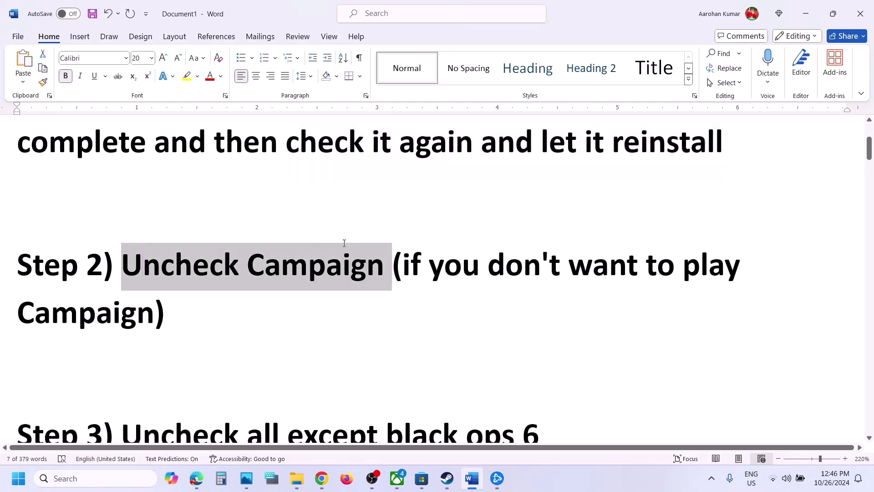
scroll(344, 243, "down", 3)
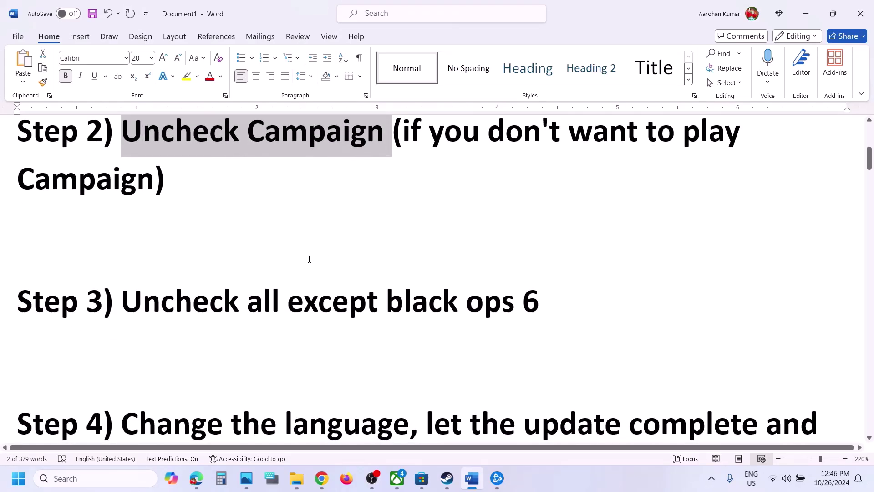
scroll(329, 251, "up", 1)
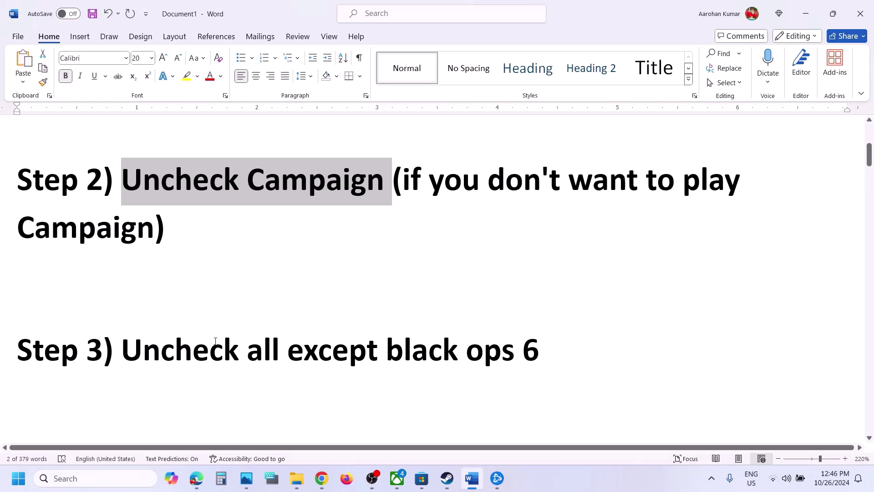
left_click_drag(137, 359, 518, 360)
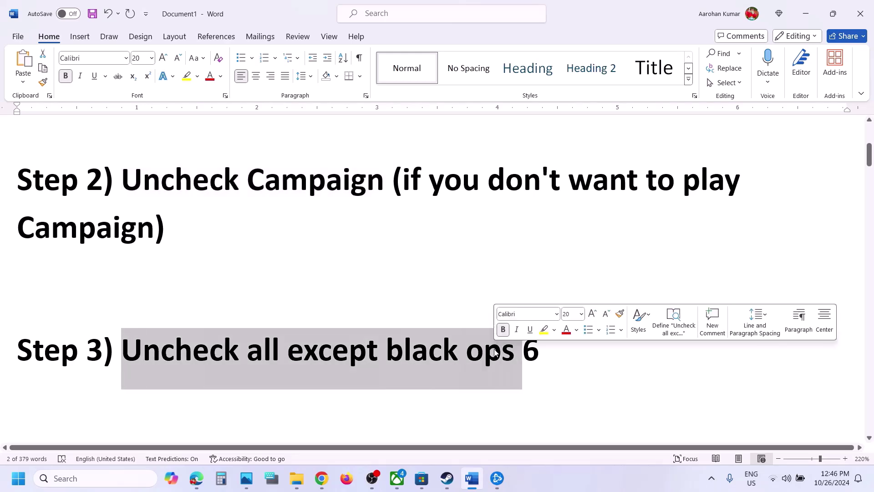
Close the Battle.net installation dialog and highlight Step 4's change-language instruction.
left_click(497, 478)
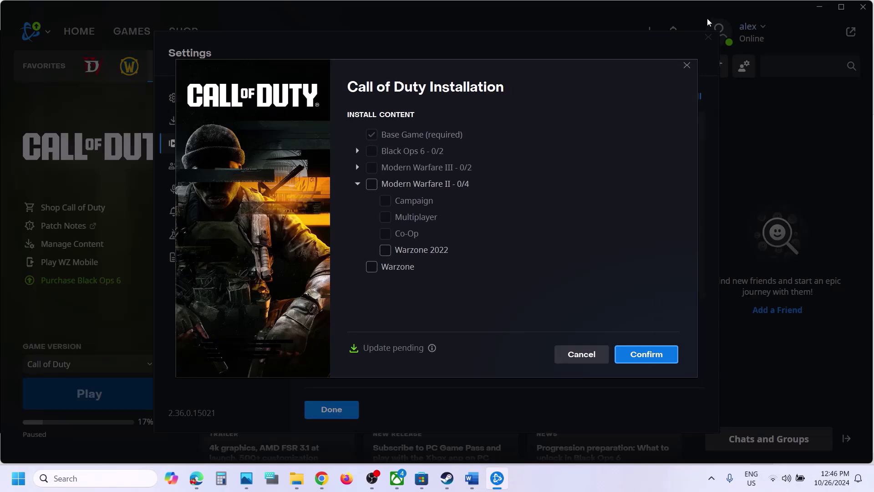
left_click(686, 65)
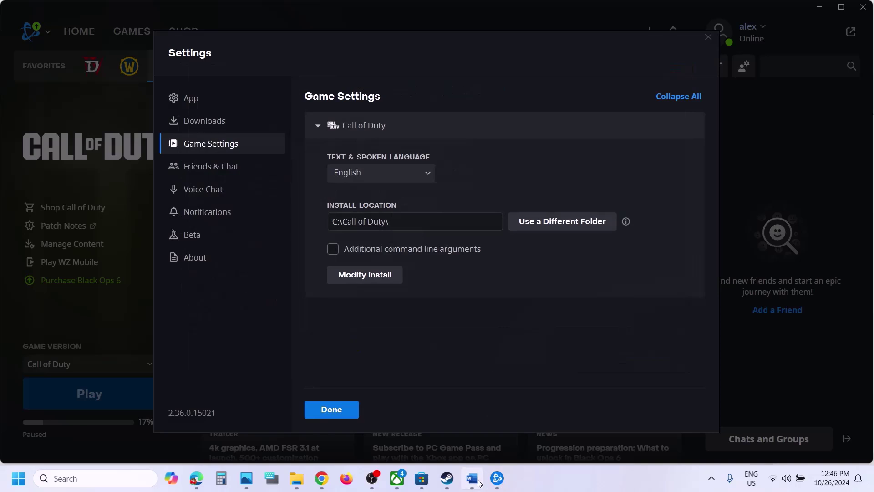
left_click(478, 481)
scroll(342, 270, "down", 4)
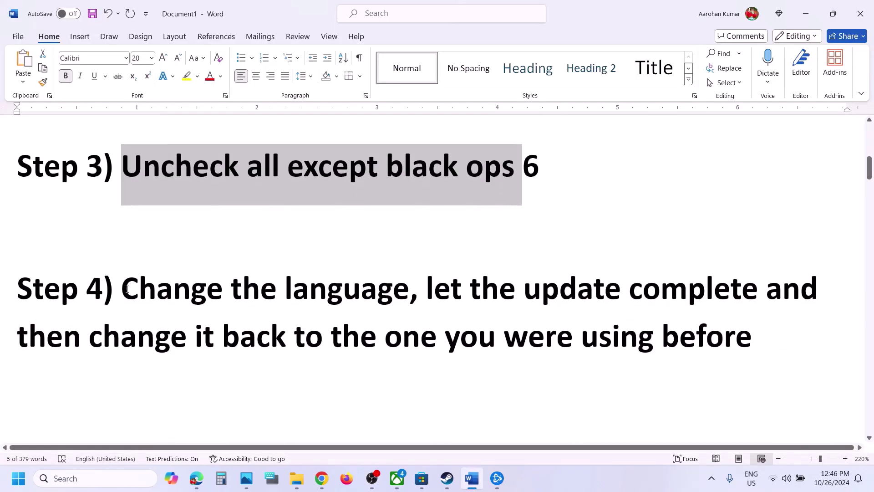
left_click_drag(123, 289, 410, 288)
left_click(446, 478)
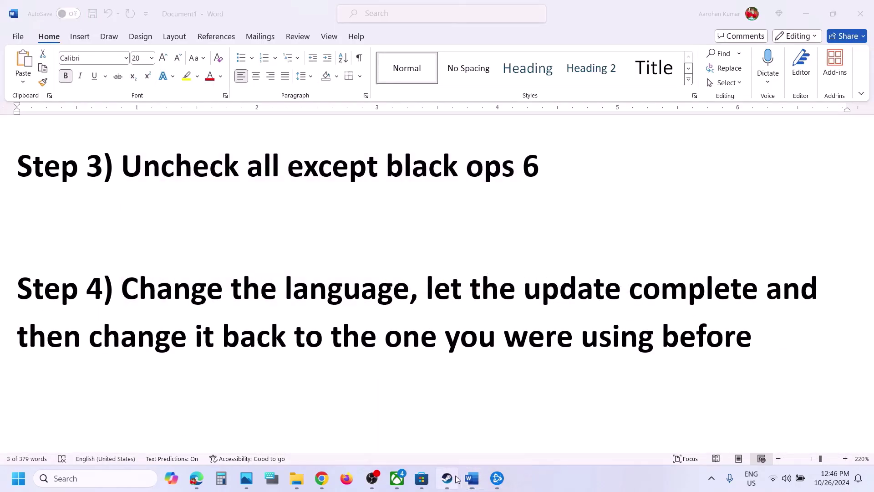
Set Call of Duty's game language in Steam Properties to Deutsch (German).
right_click(109, 262)
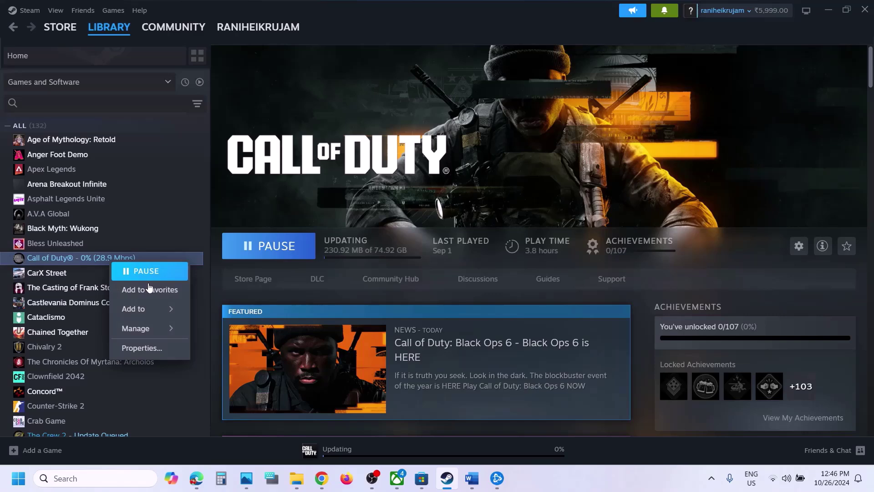
left_click(142, 348)
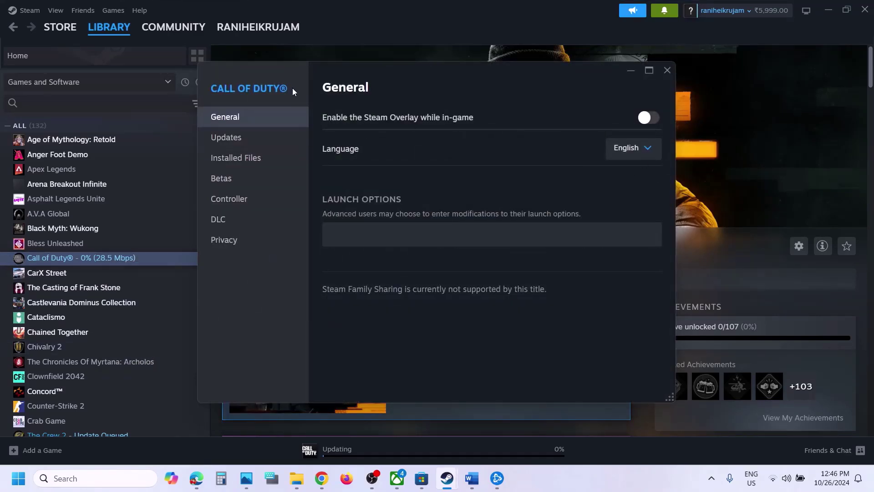
left_click(637, 151)
left_click(534, 226)
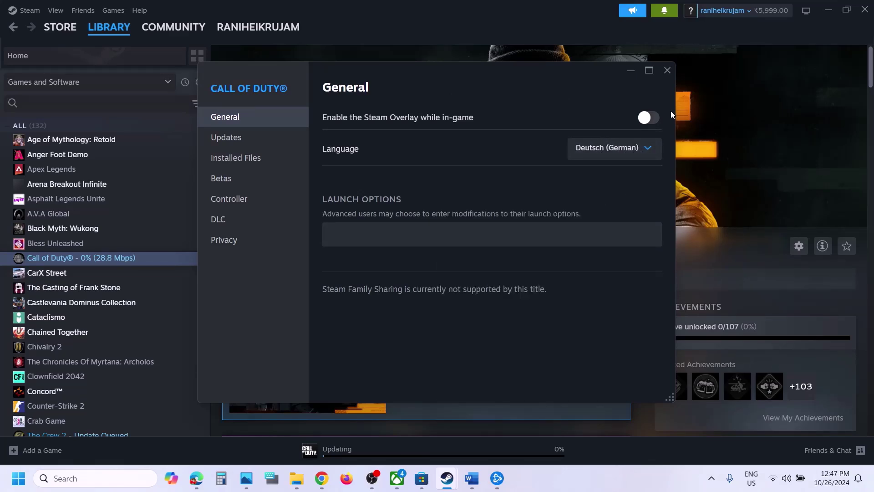
left_click(668, 70)
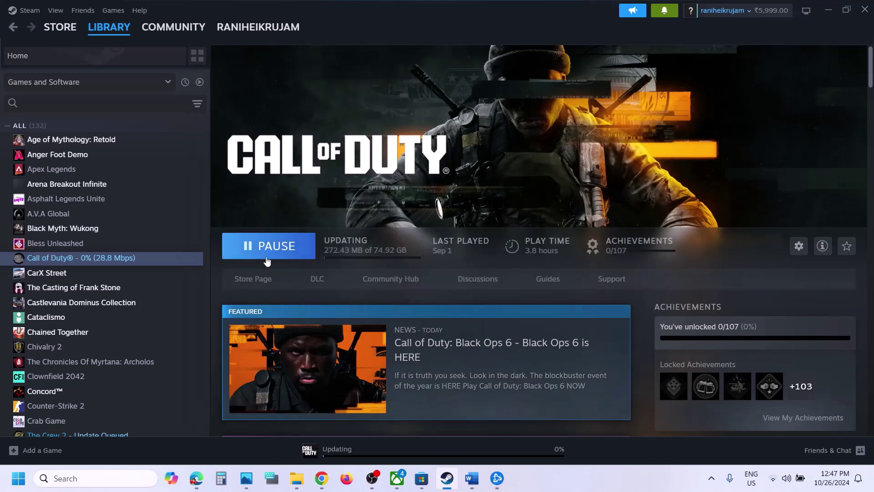
Switch Call of Duty's language back to English so the update starts.
right_click(132, 262)
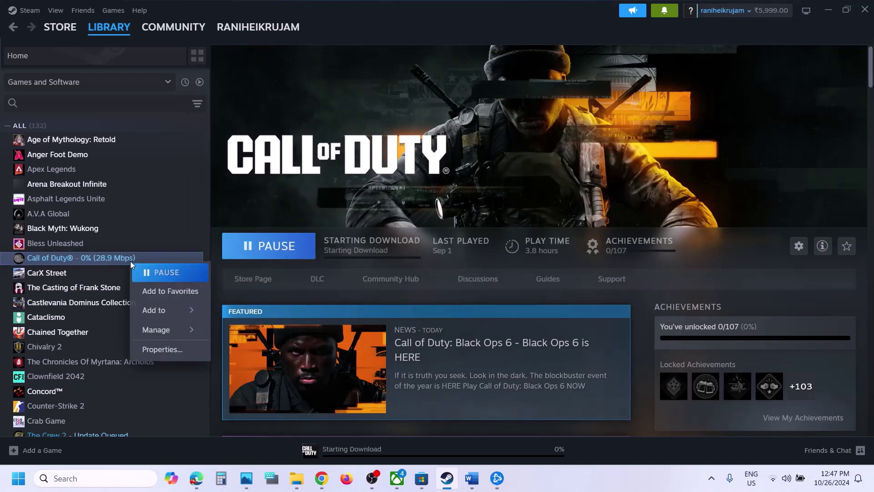
left_click(166, 350)
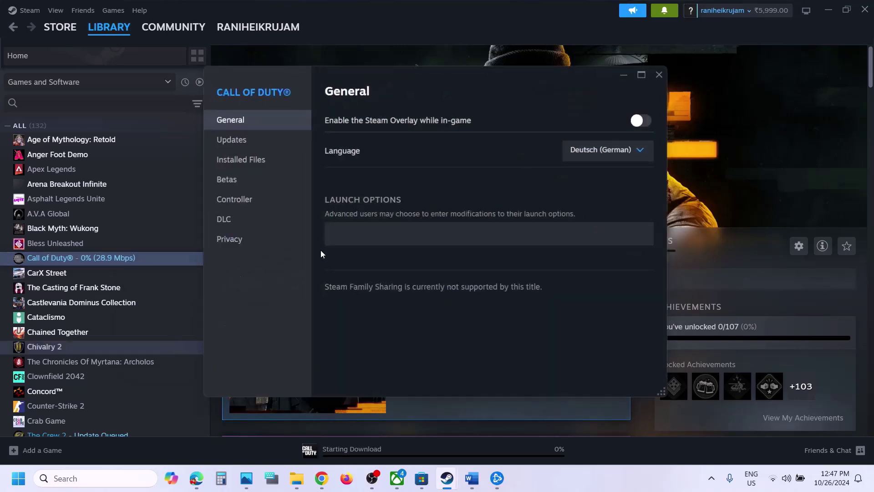
left_click(623, 148)
left_click(491, 176)
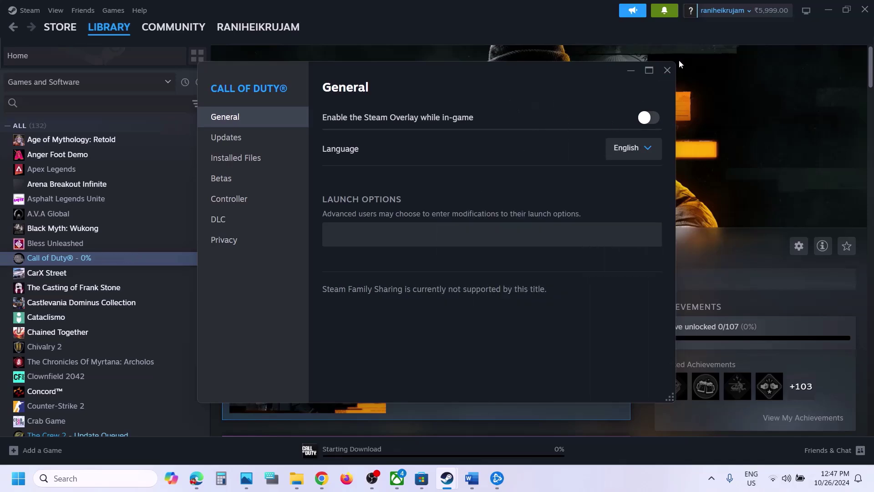
left_click(667, 70)
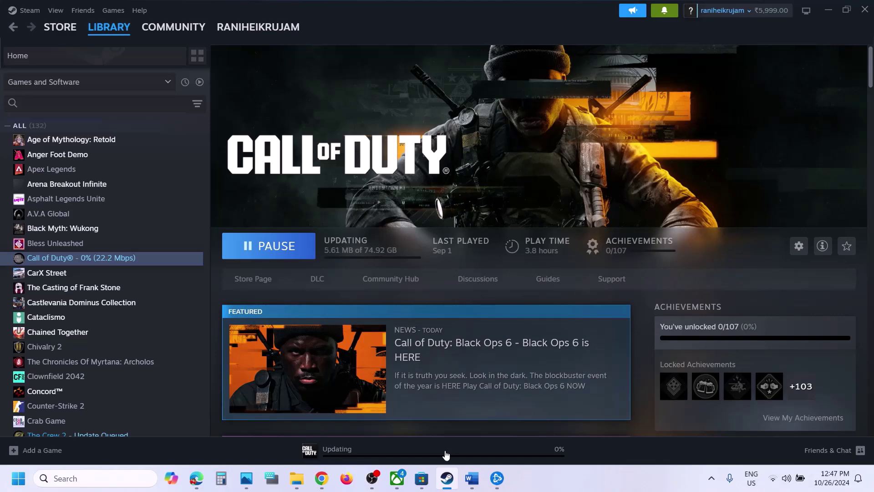
Highlight Step 5 on restarting Steam/Battle.net as administrator, then open Steam's menu to quit.
mouse_move(472, 485)
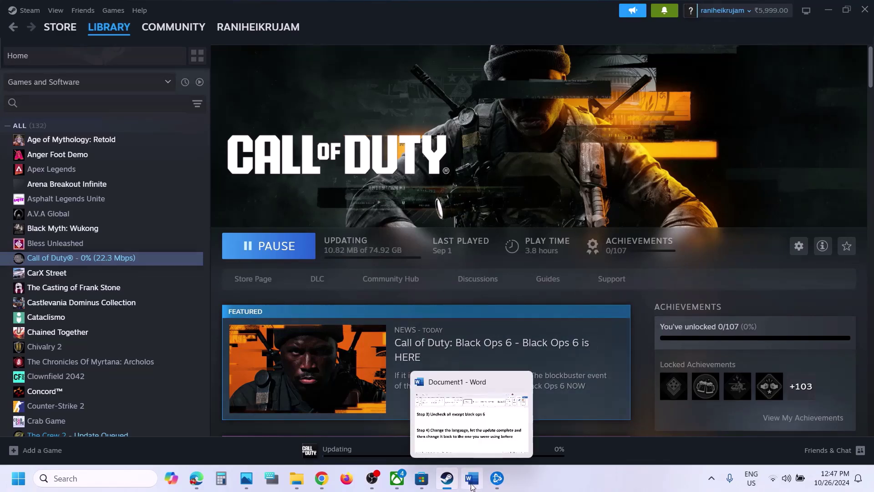
left_click(471, 412)
scroll(369, 302, "down", 3)
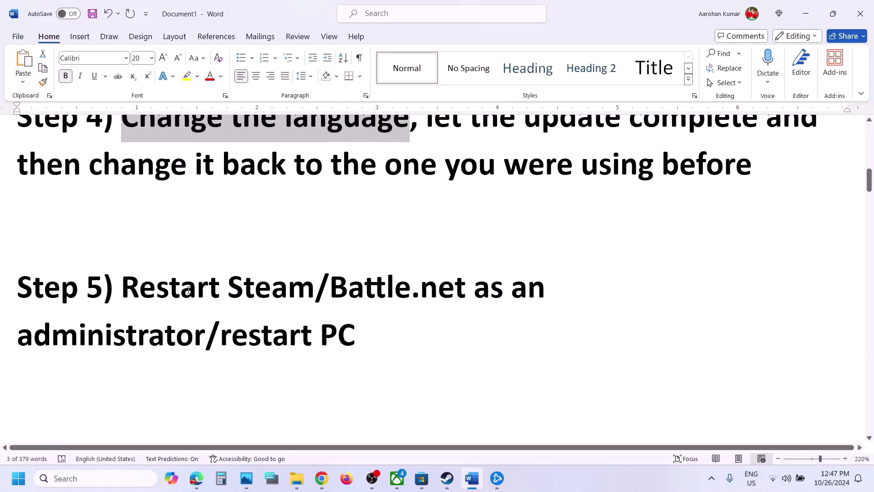
left_click_drag(148, 292, 357, 328)
mouse_move(447, 478)
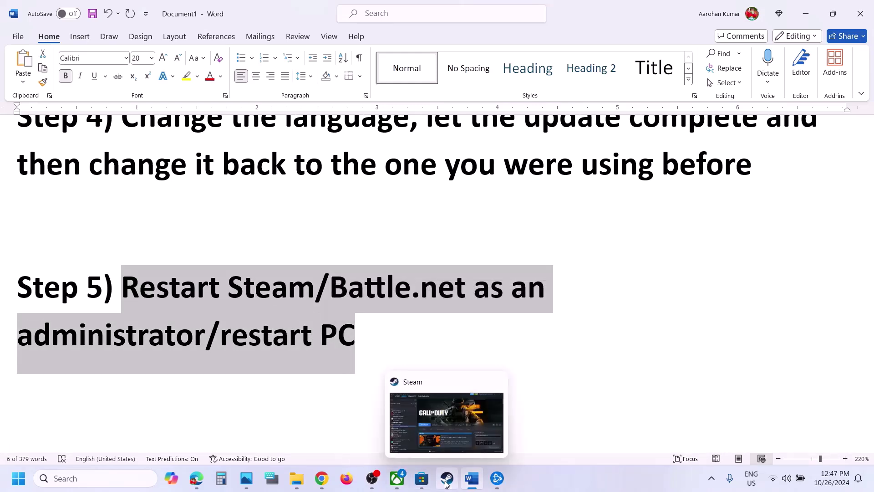
left_click(447, 421)
left_click(28, 10)
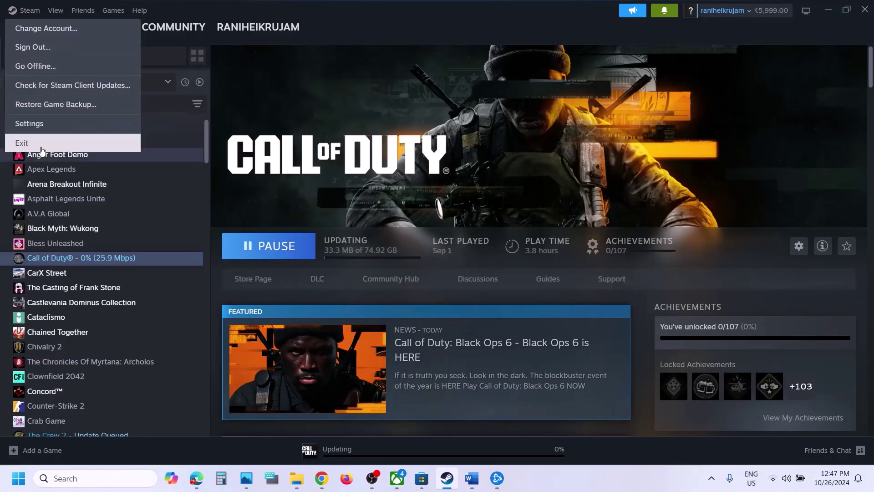
Find the Steam app through Windows Search for 'steam' and run it as administrator.
left_click(98, 474)
type("steam")
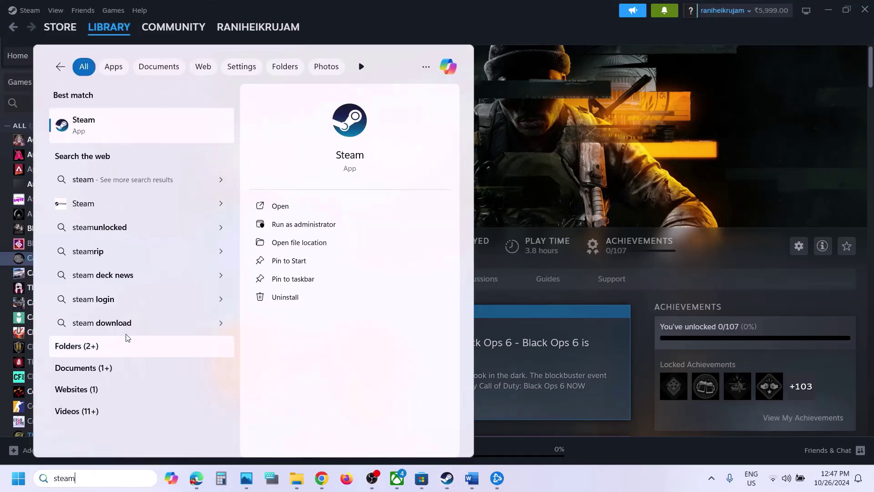
right_click(119, 119)
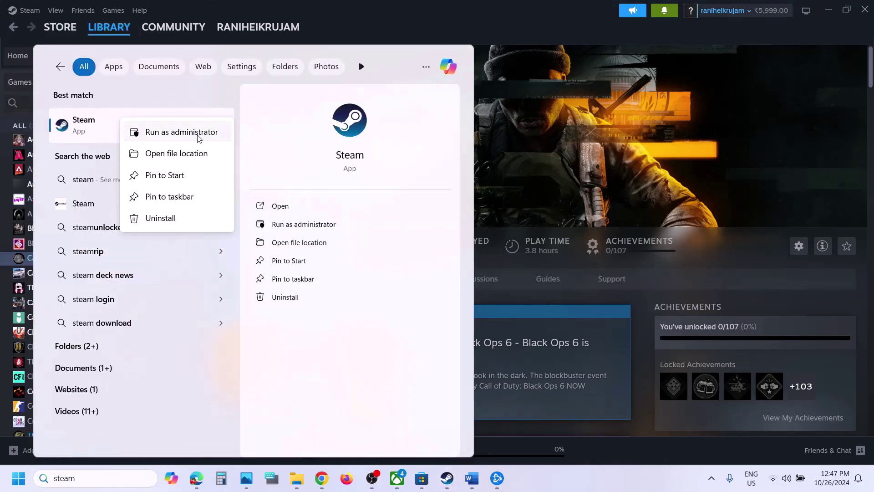
left_click(529, 149)
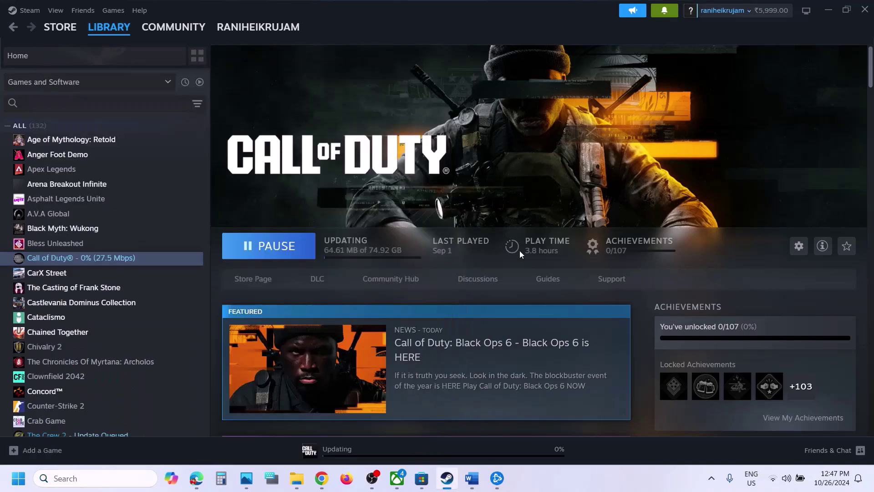
Close Battle.net's Settings and exit the launcher from its logo menu.
left_click(497, 478)
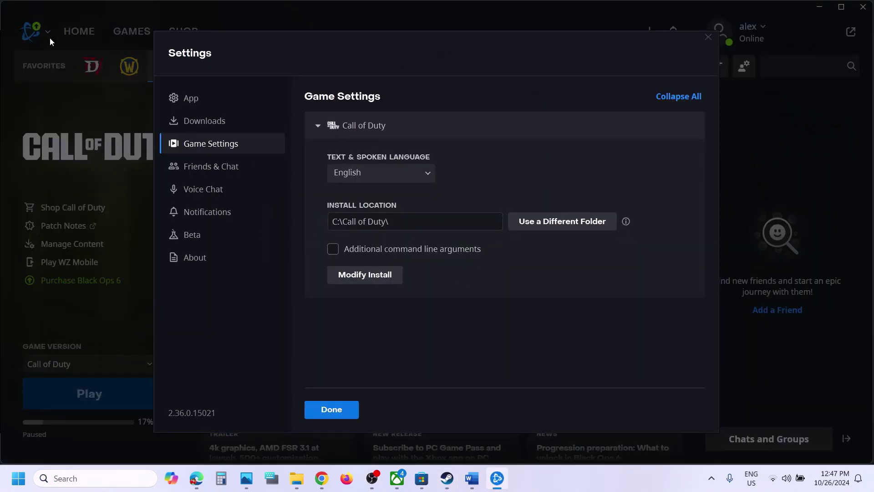
left_click(708, 38)
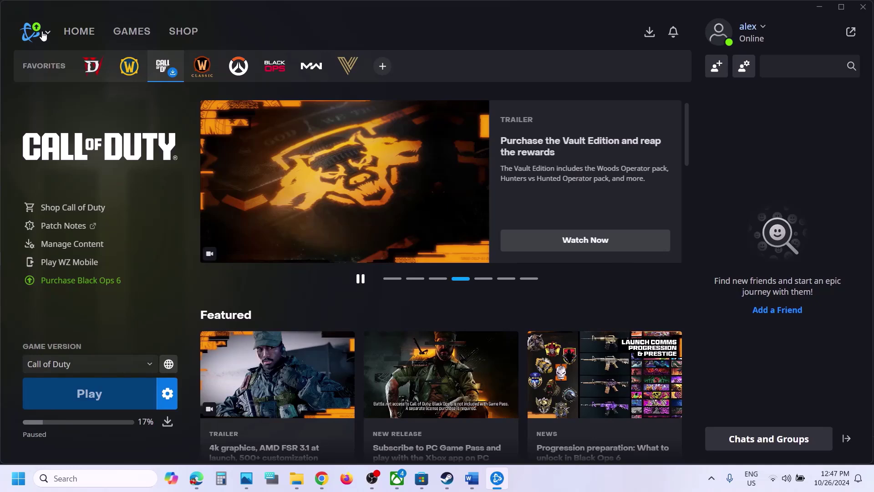
left_click(35, 32)
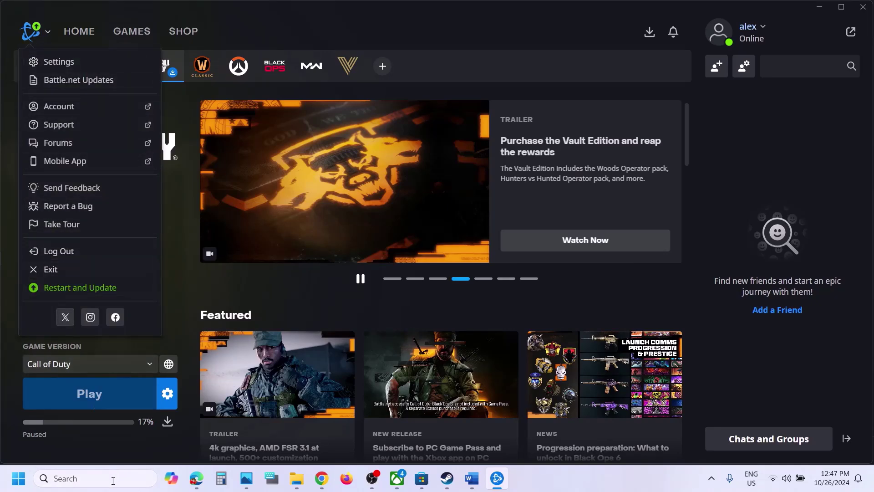
left_click(90, 479)
Run Battle.net as administrator, then scroll the Word fix notes to Step 6.
type("batt")
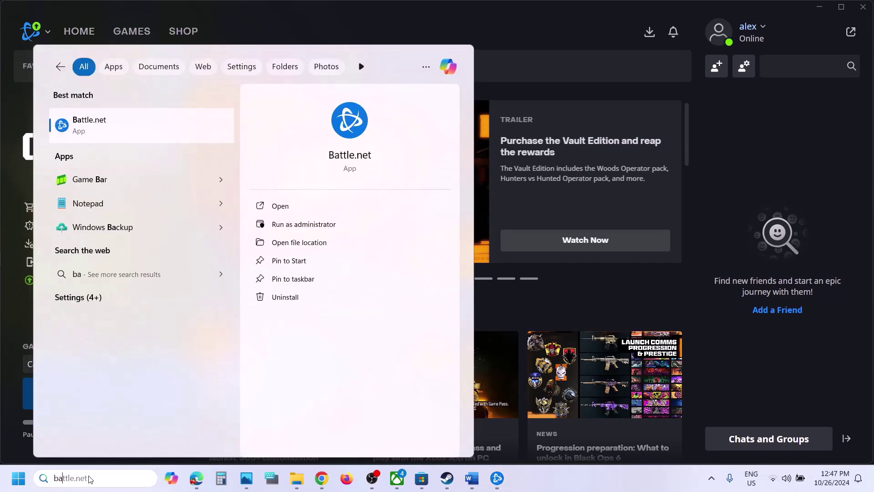
right_click(104, 125)
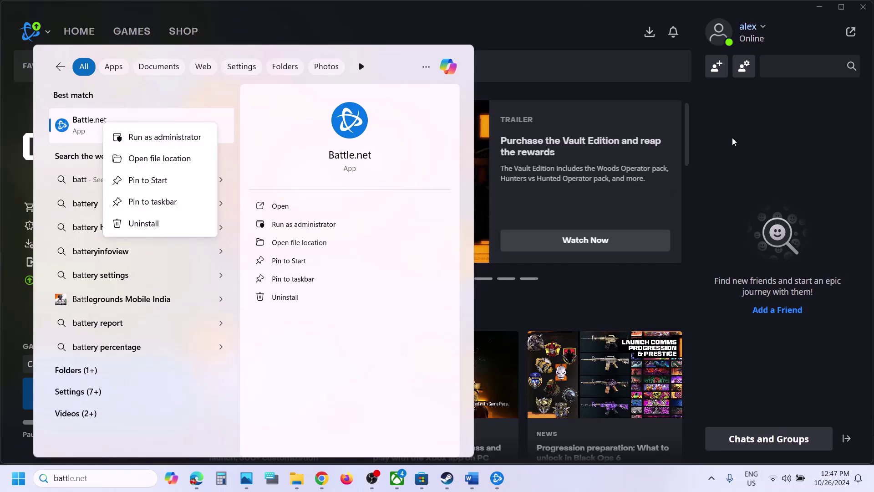
left_click(180, 142)
left_click(470, 478)
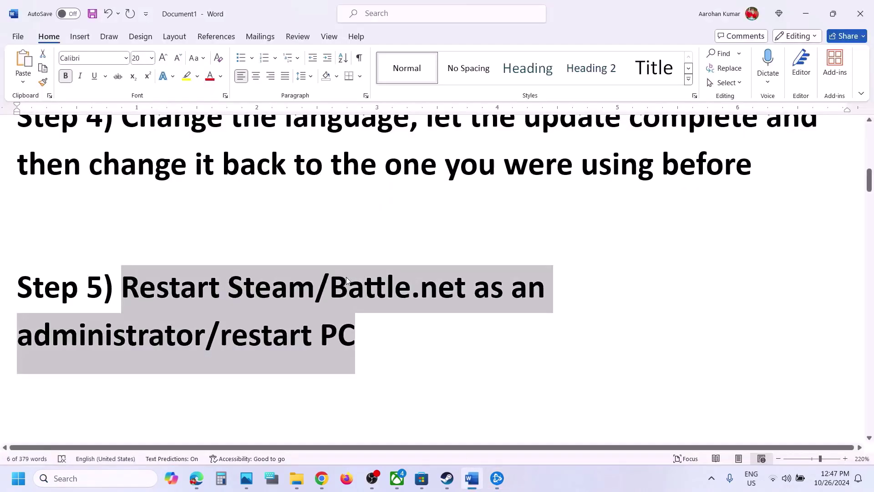
scroll(134, 285, "down", 3)
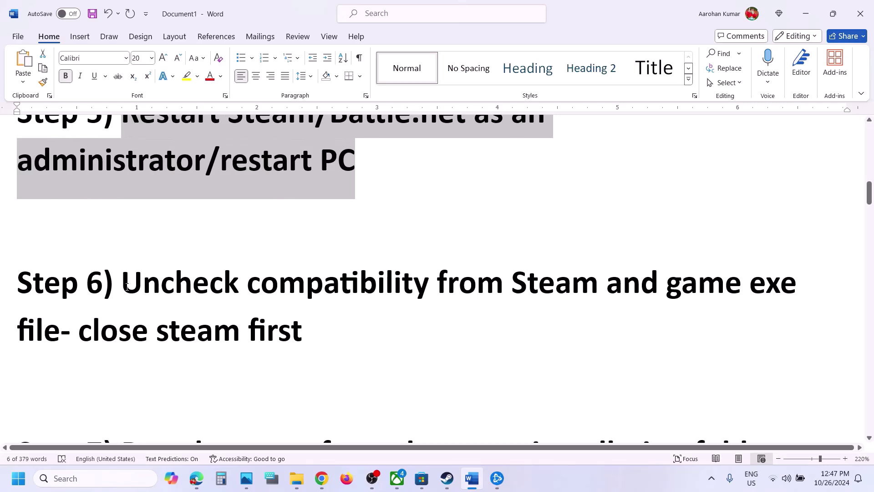